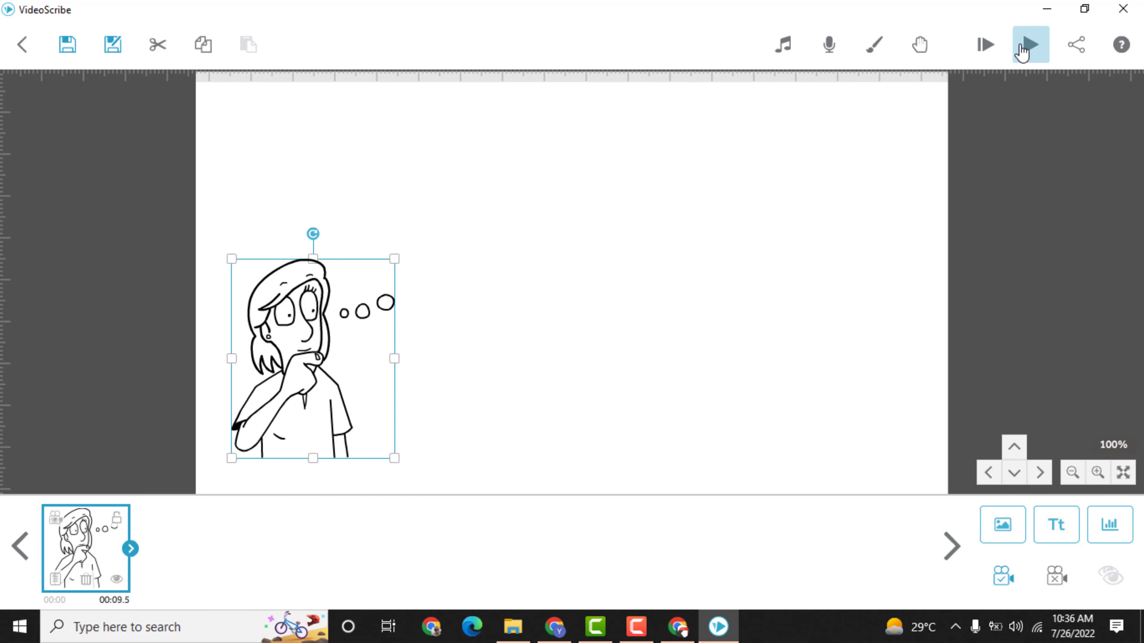
Preview the drawing of the thinking woman with Zoom at end turned off, stop playback and select the image
left_click(1031, 45)
left_click(997, 544)
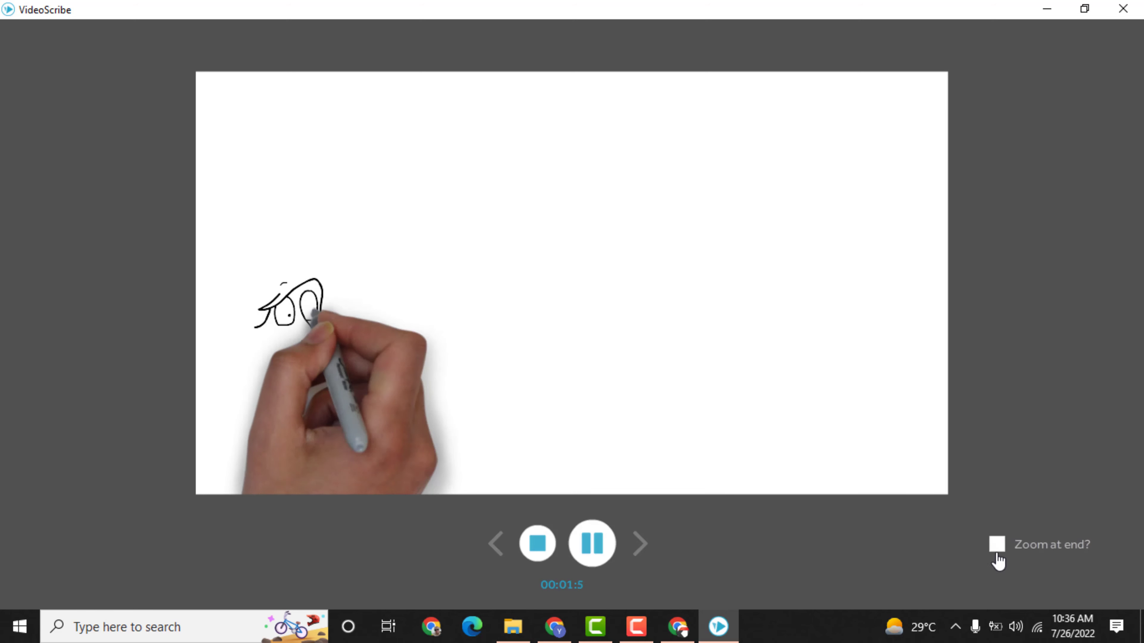
left_click(542, 548)
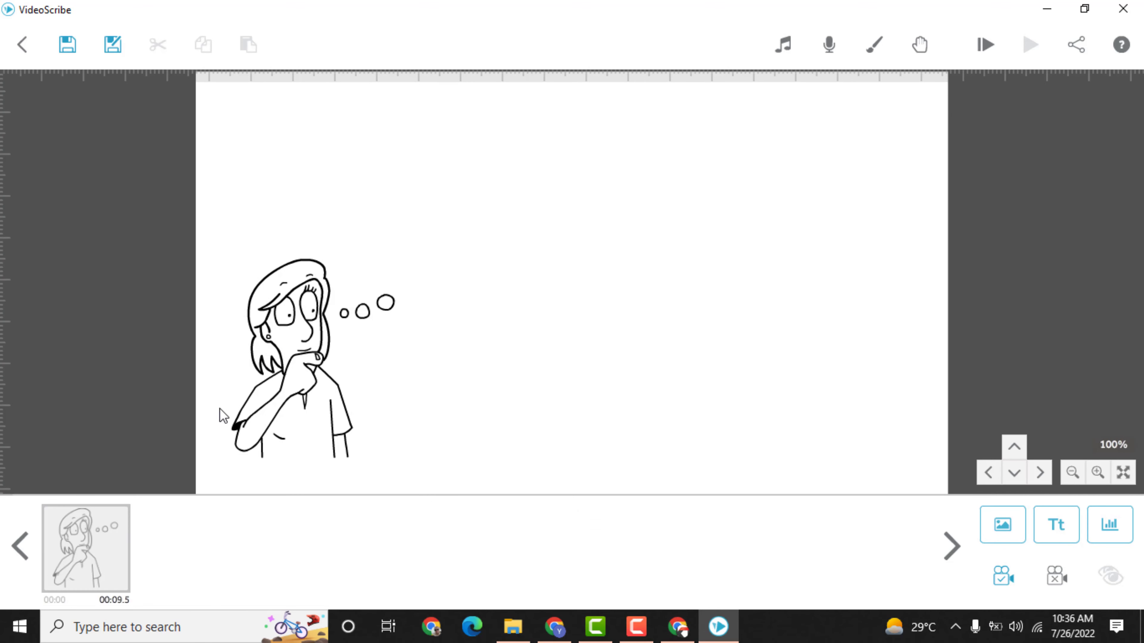
left_click(288, 395)
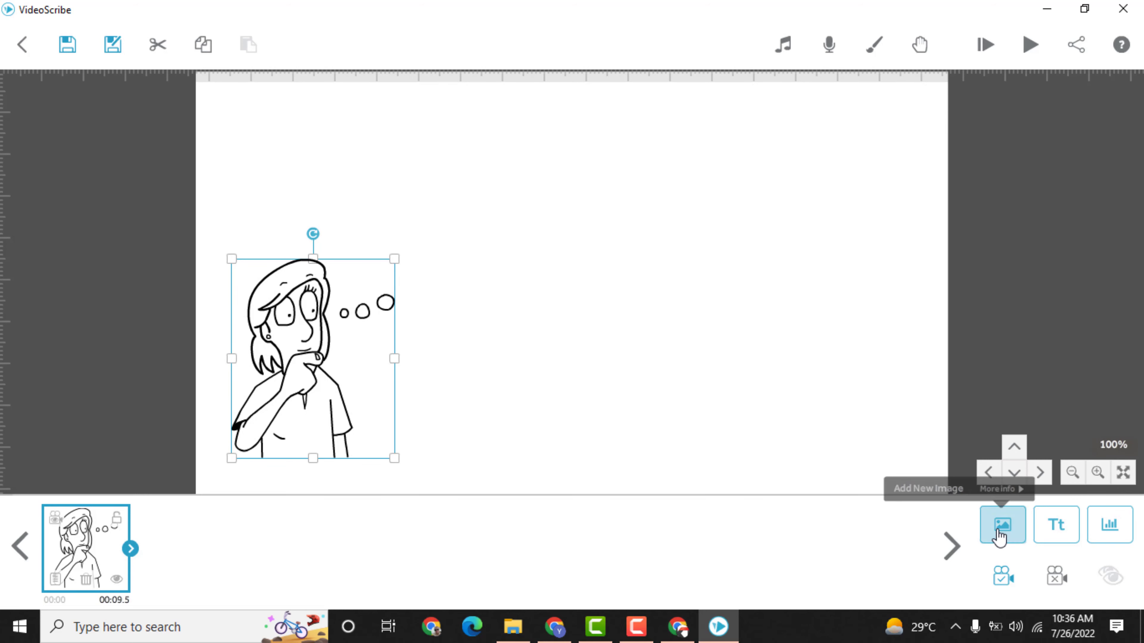
Add the text "Hi" in Londrina Solid Regular and place it beside the woman, just beneath the thought bubbles
left_click(996, 539)
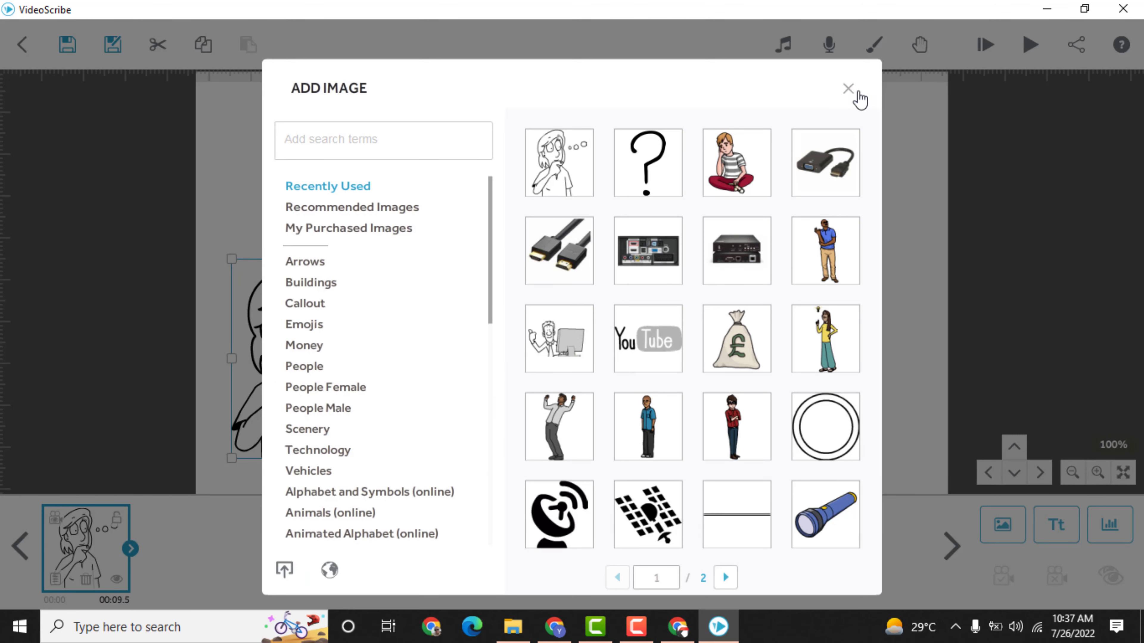
left_click(848, 89)
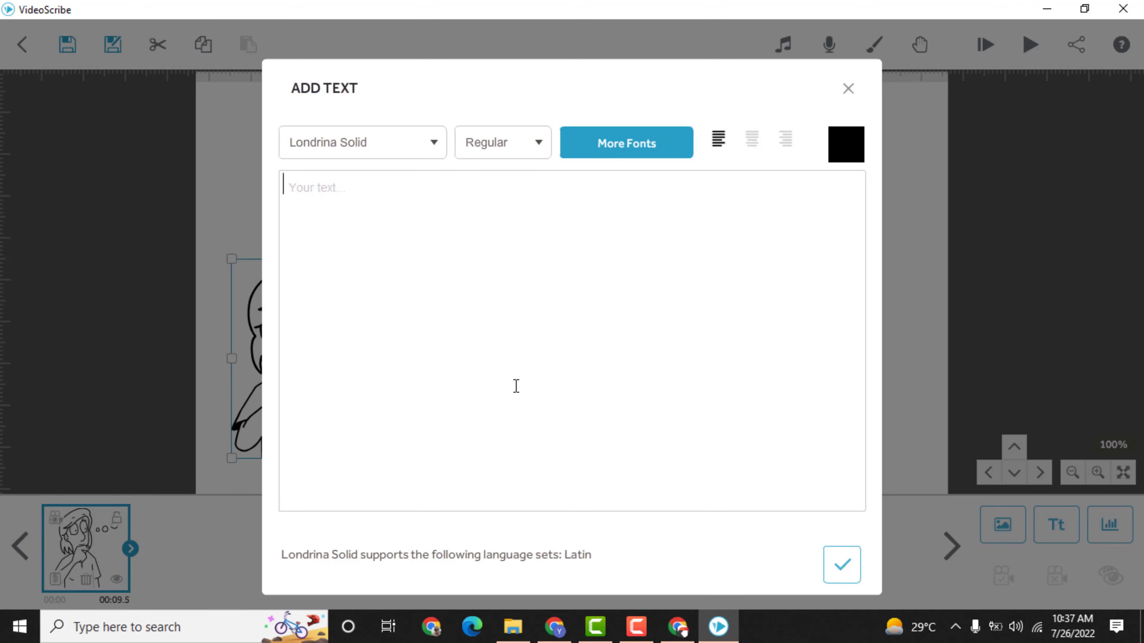
type("Hi")
left_click(838, 571)
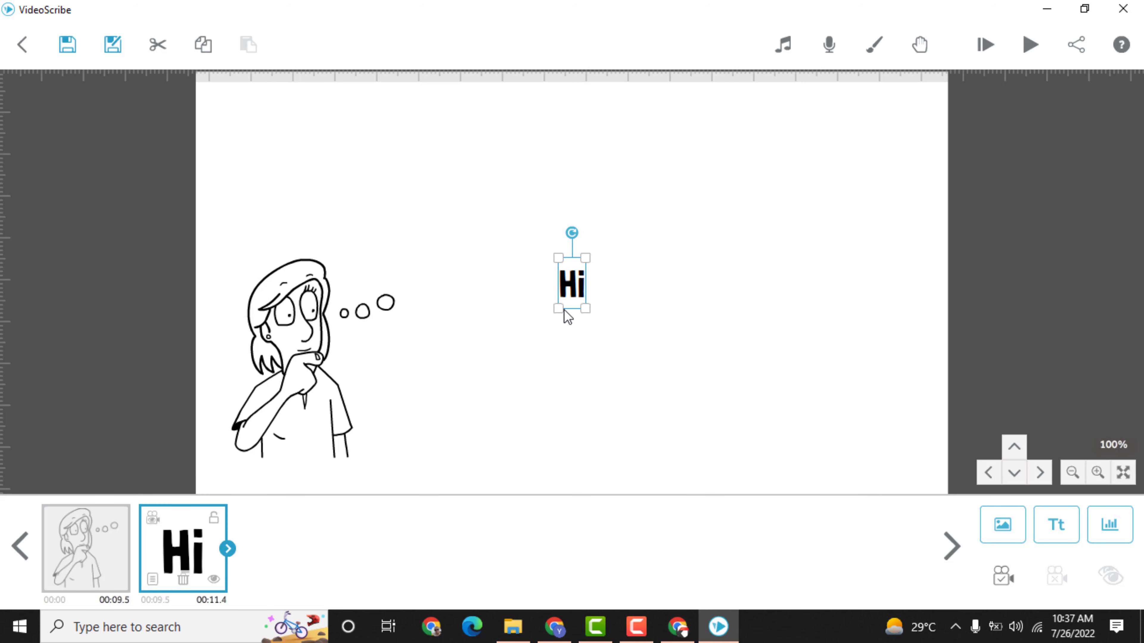
left_click_drag(572, 289, 361, 354)
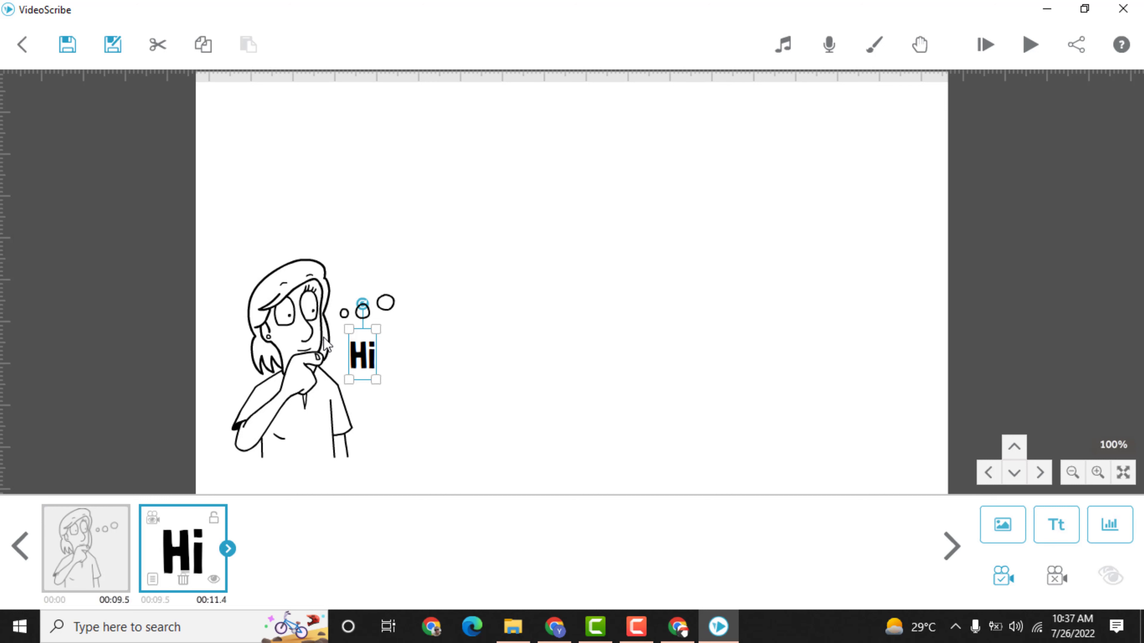
Set the Animate time of the woman's image to 2.5 s in its drawing options
left_click(102, 551)
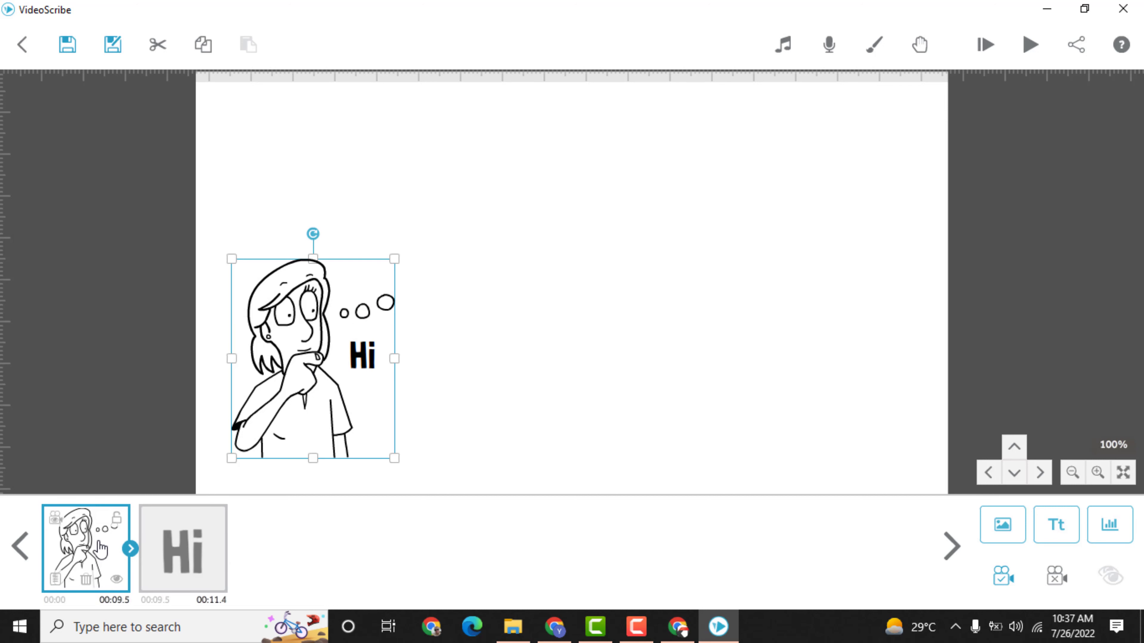
right_click(101, 548)
left_click(155, 417)
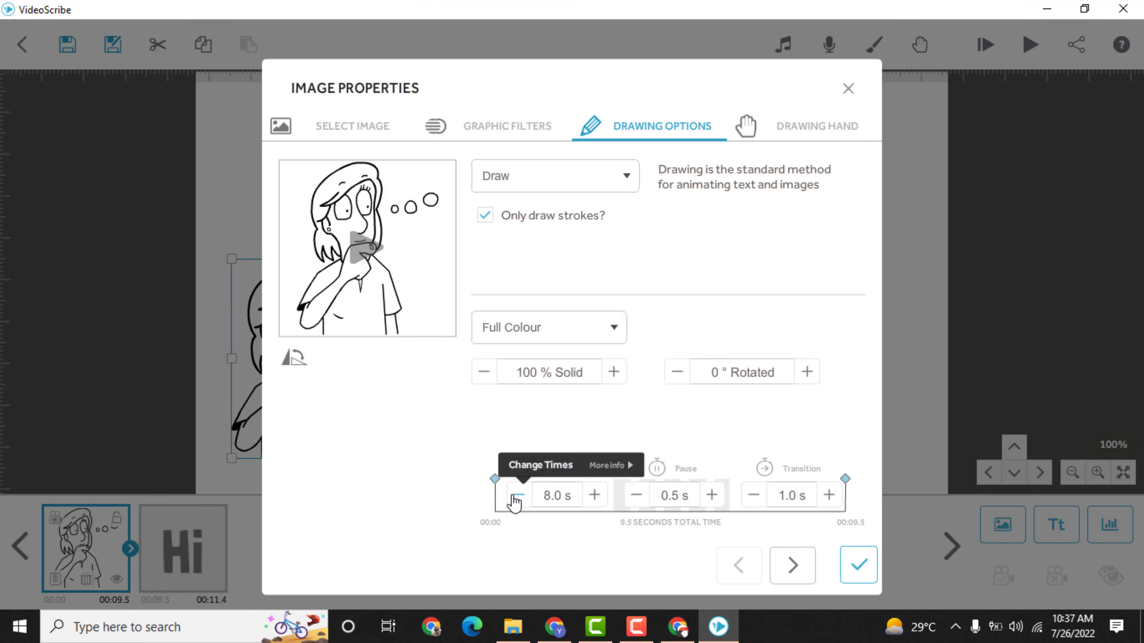
left_click(516, 500)
left_click(516, 500)
left_click(517, 500)
left_click(517, 500)
left_click(518, 500)
left_click(517, 500)
left_click(518, 501)
left_click(519, 498)
left_click(519, 498)
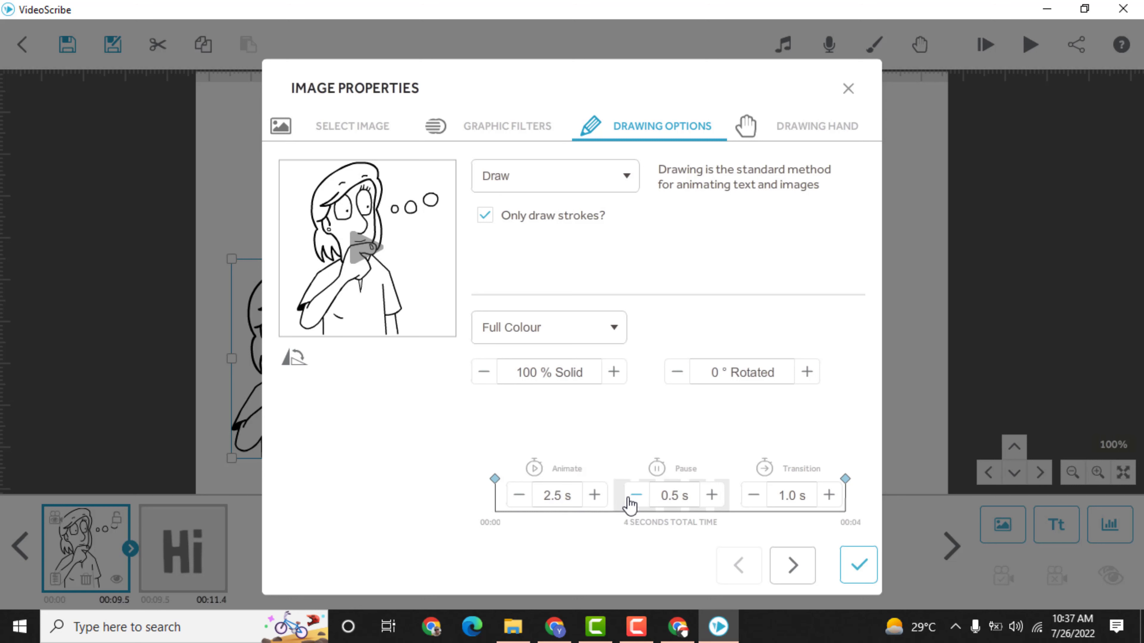
Set the image's Pause to 0.0 s and Transition to 0.5 s, and apply the new timings
left_click(635, 497)
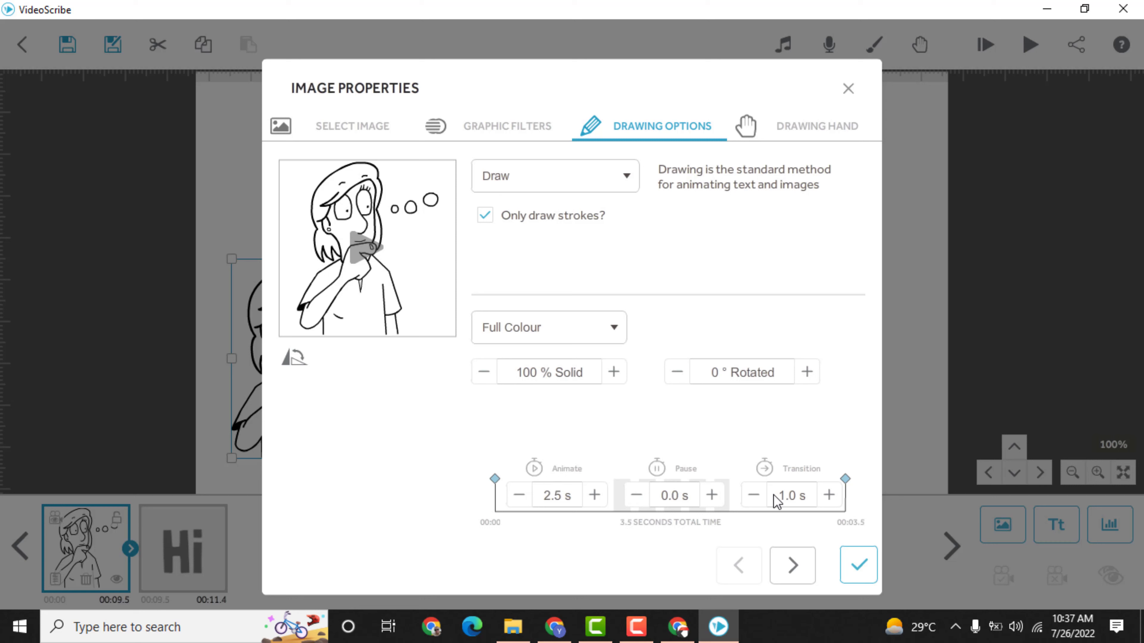
left_click(753, 495)
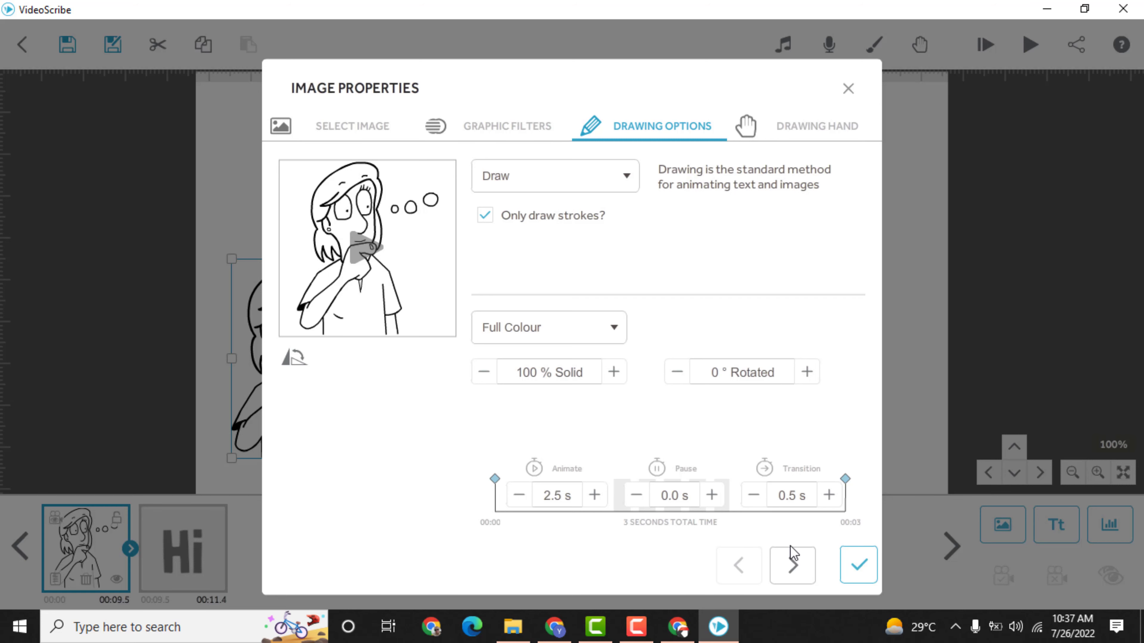
left_click(855, 564)
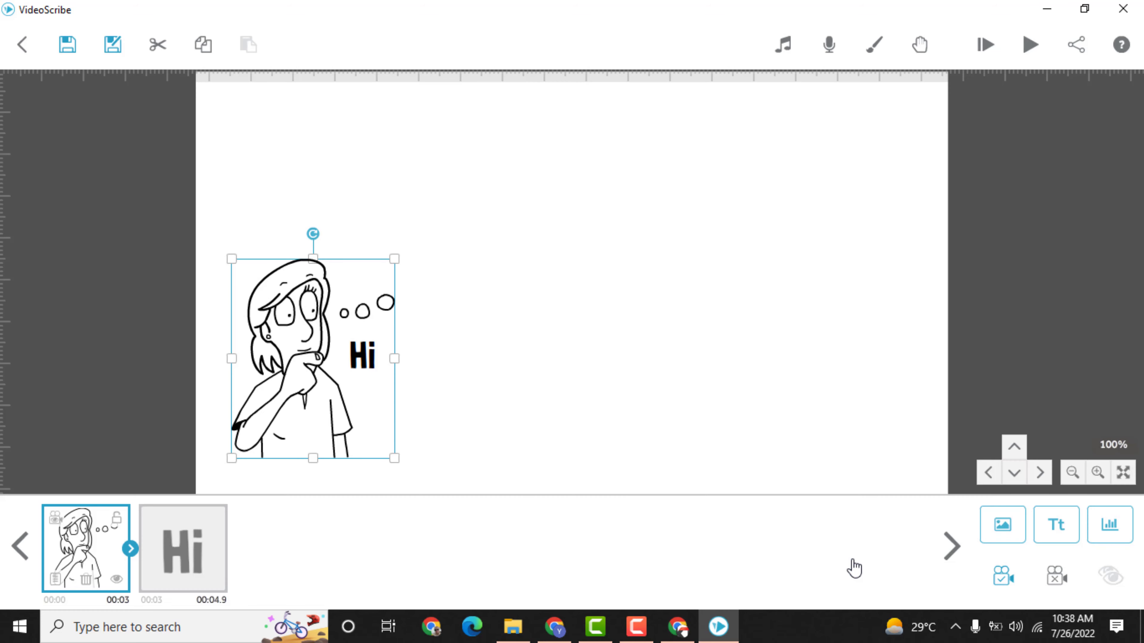
Preview the whole scribe from the start and view the scribe music and voiceover options without adding anything
left_click(988, 45)
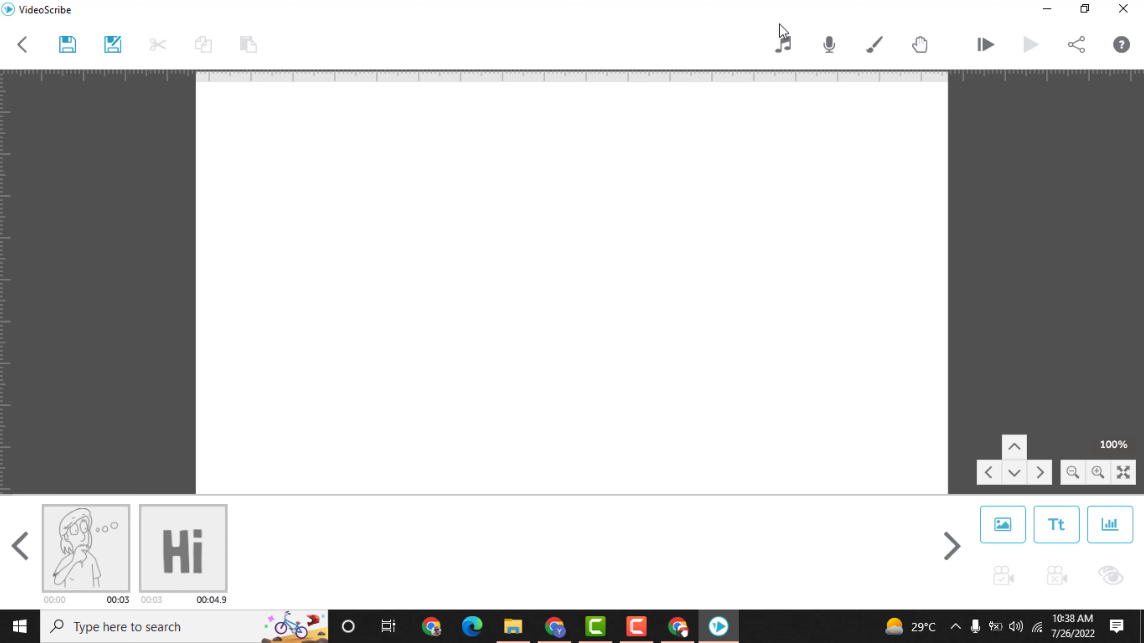
left_click(782, 47)
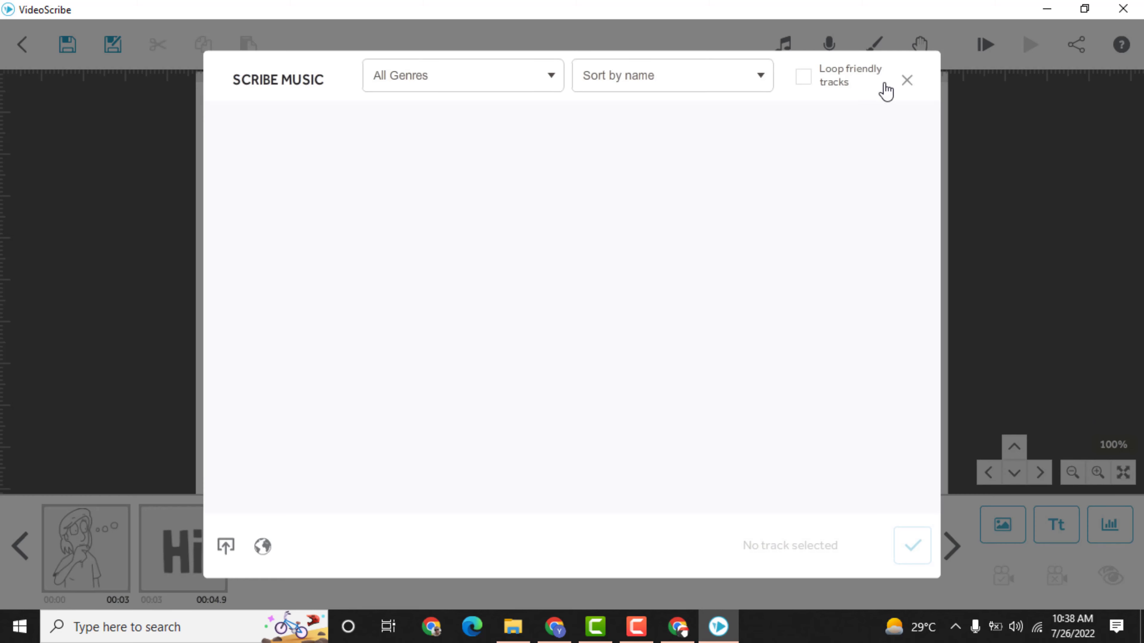
left_click(908, 79)
left_click(830, 44)
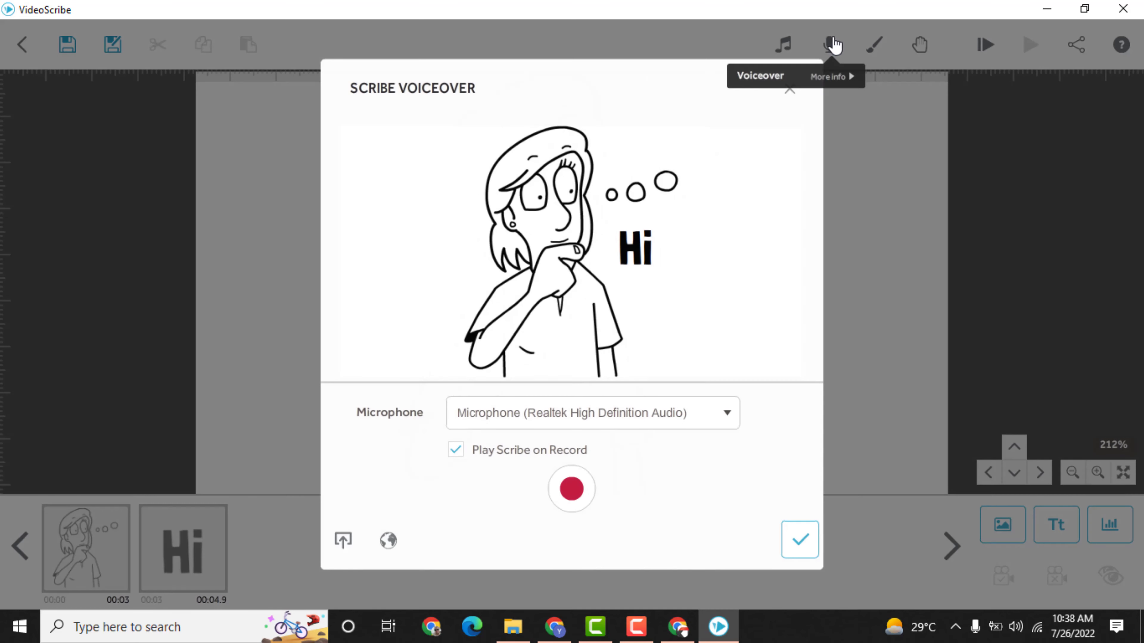
left_click(790, 90)
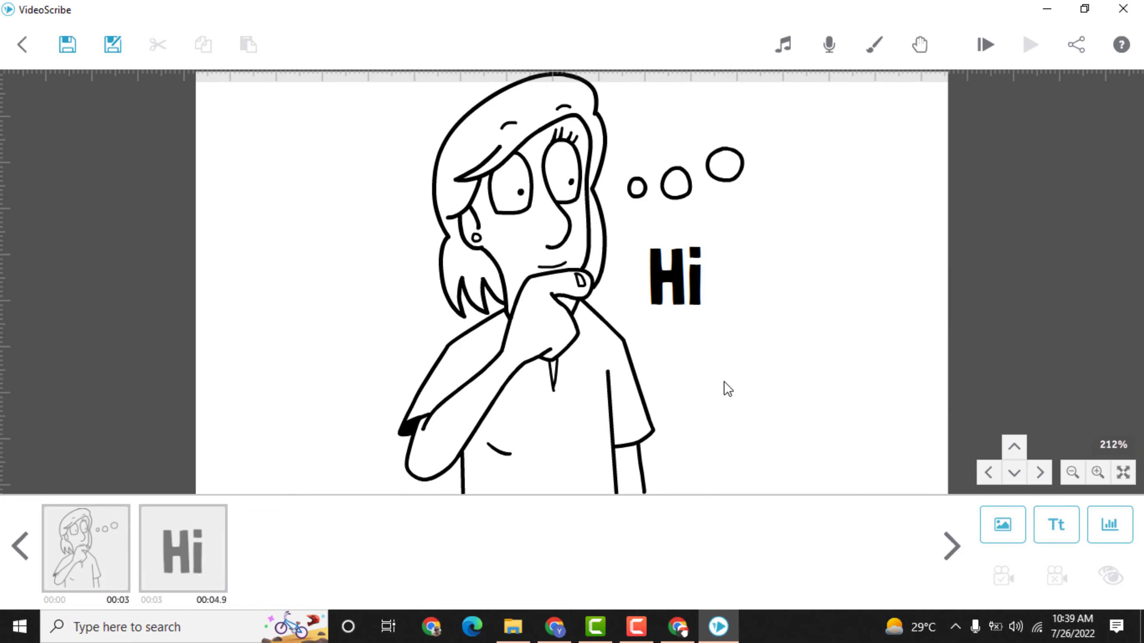
Switch to Chrome and bring up the Gmail window showing the Google AdSense email
left_click(677, 626)
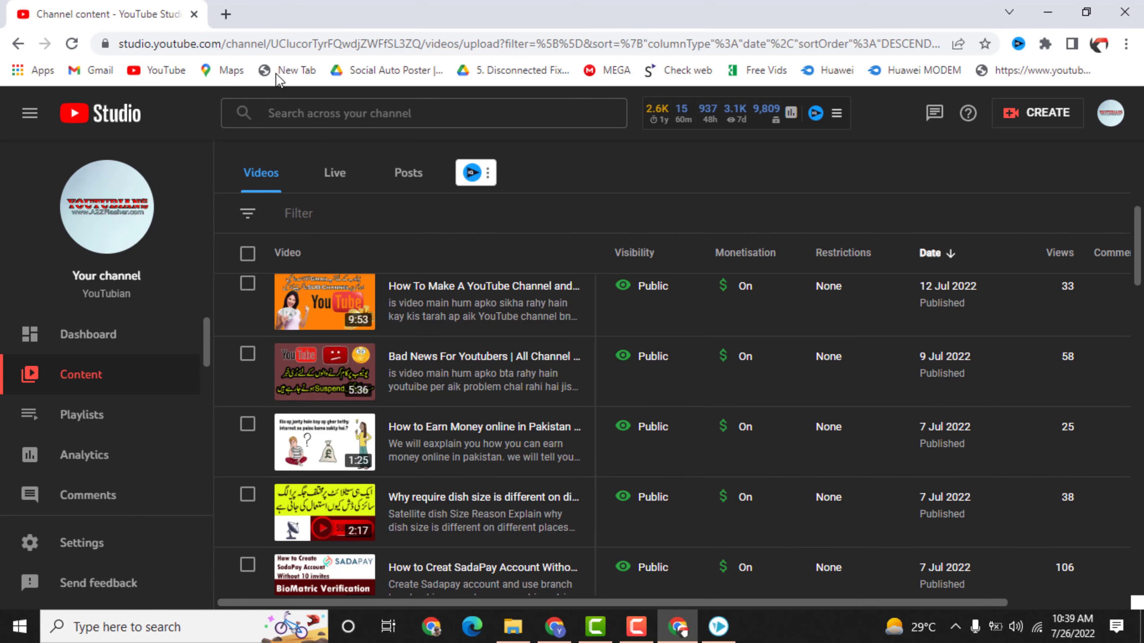
left_click(226, 13)
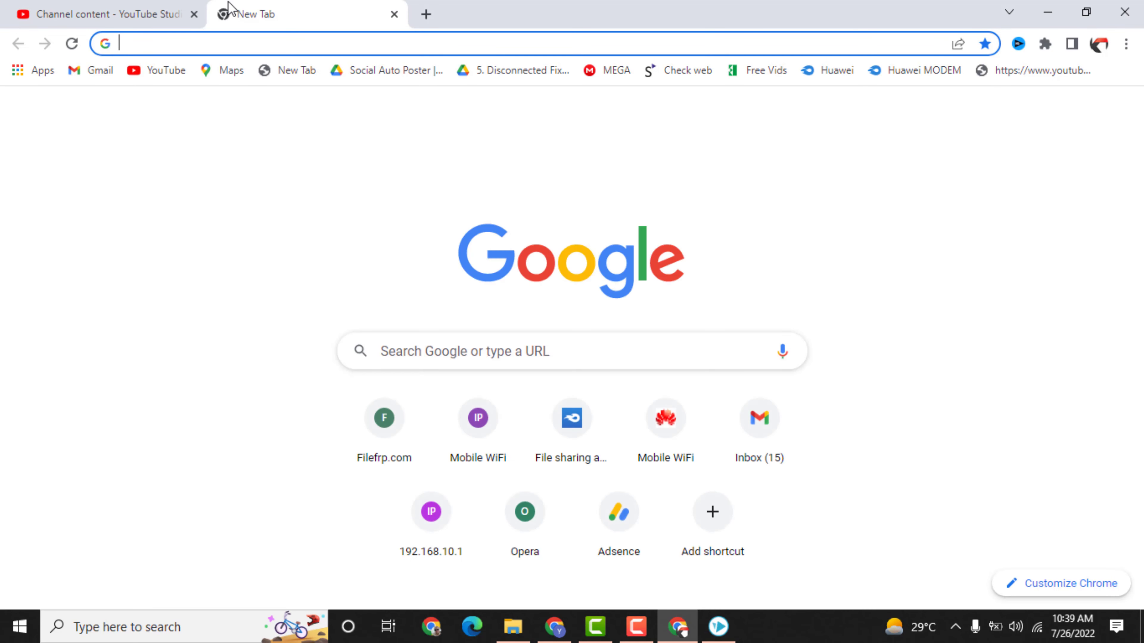
left_click(554, 627)
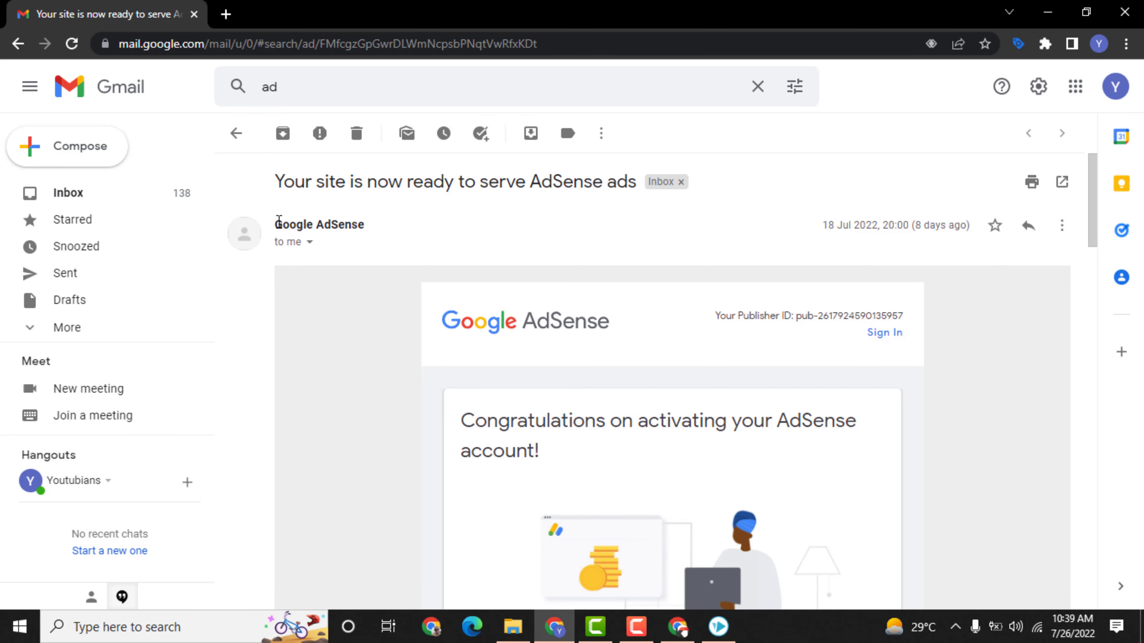
Read through the AdSense activation email, marking its sender, the congratulations heading and the sentence about the site
left_click_drag(275, 224, 373, 235)
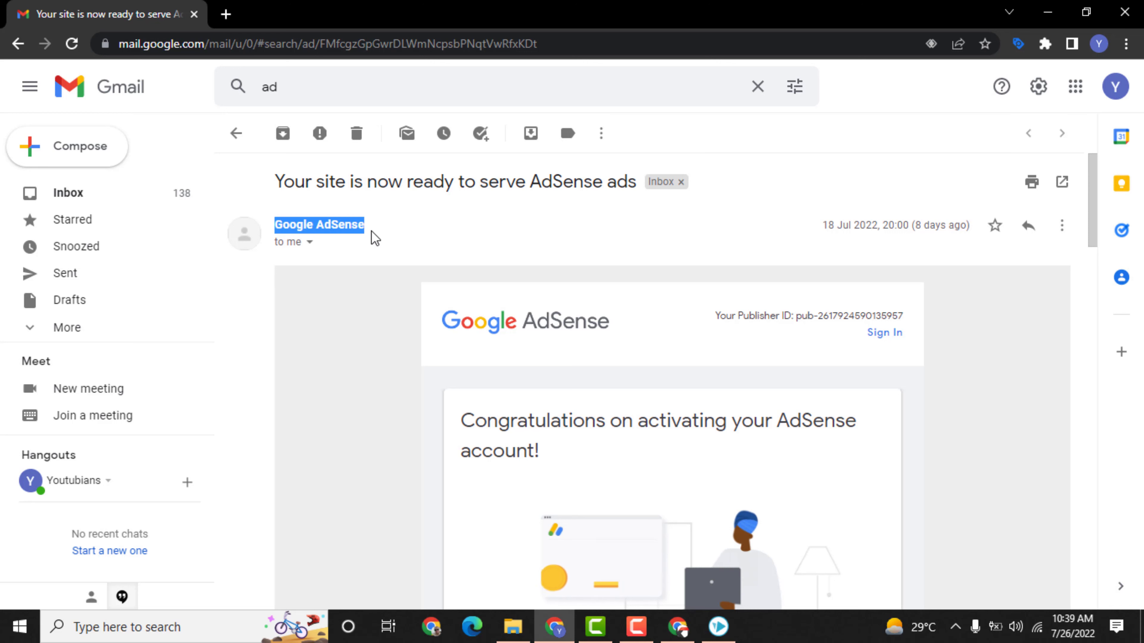
left_click_drag(461, 419, 850, 421)
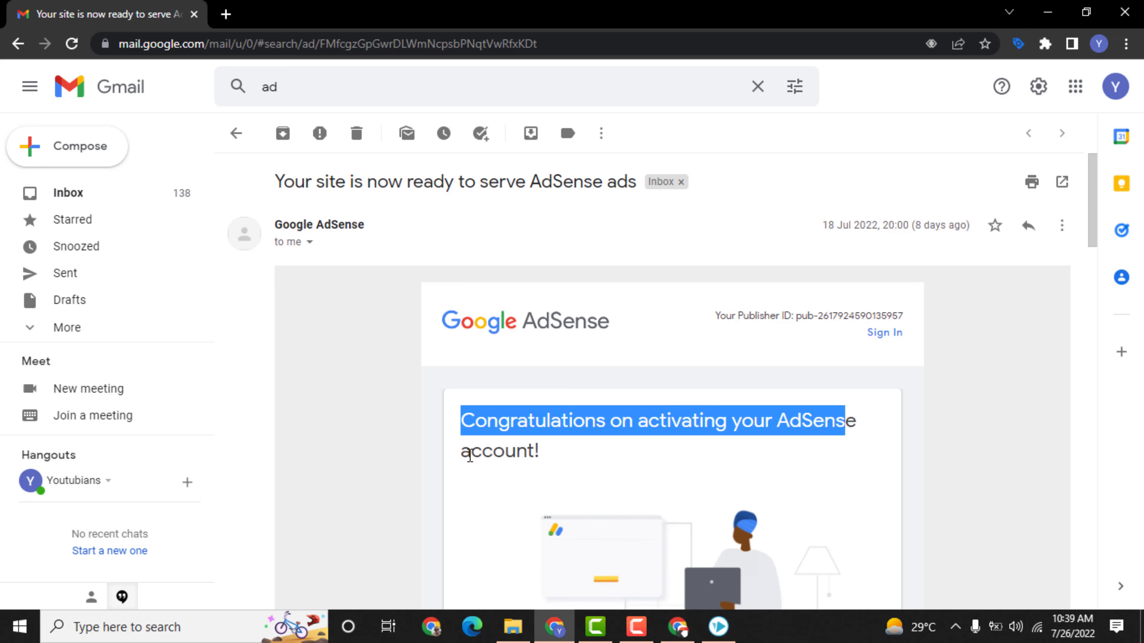
left_click_drag(462, 451, 551, 457)
scroll(546, 447, "down", 6)
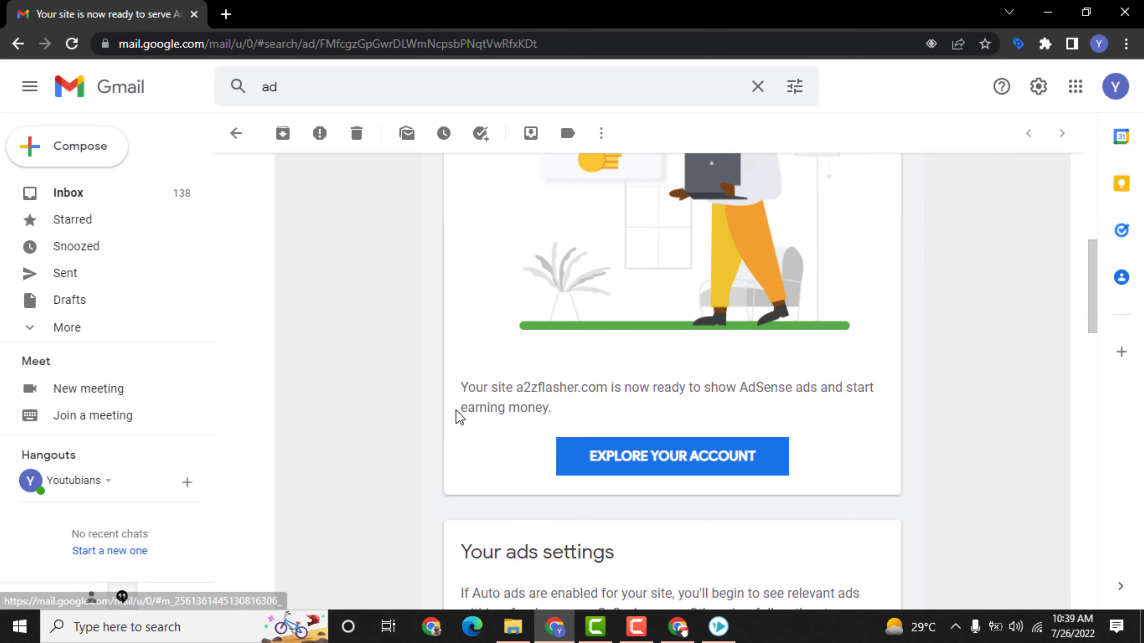
left_click_drag(461, 386, 507, 387)
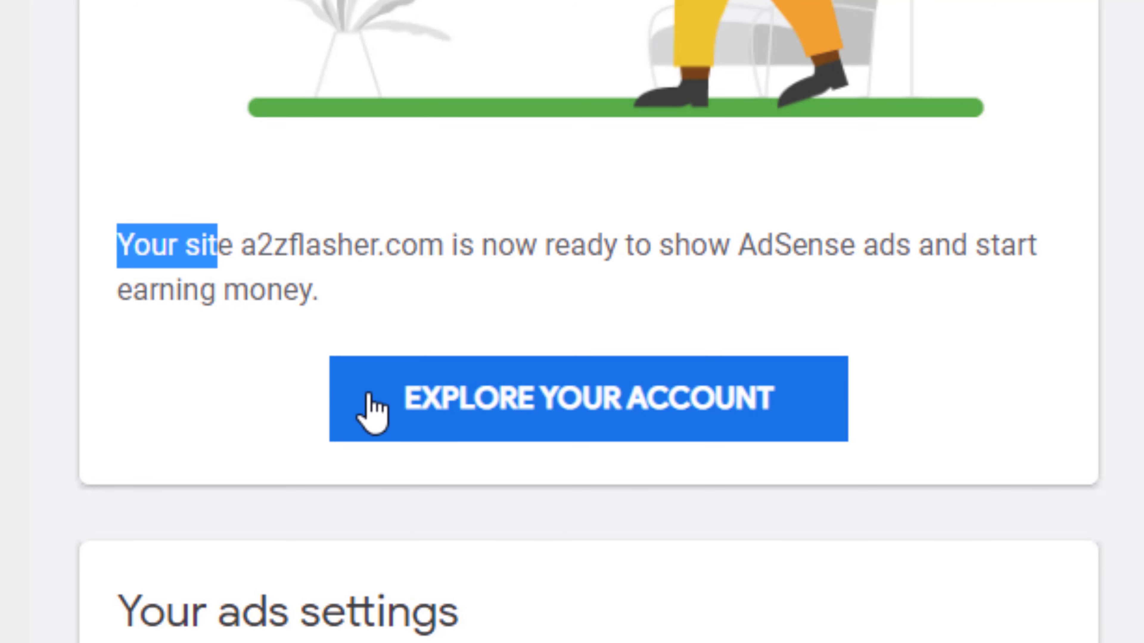
scroll(355, 43, "up", 10)
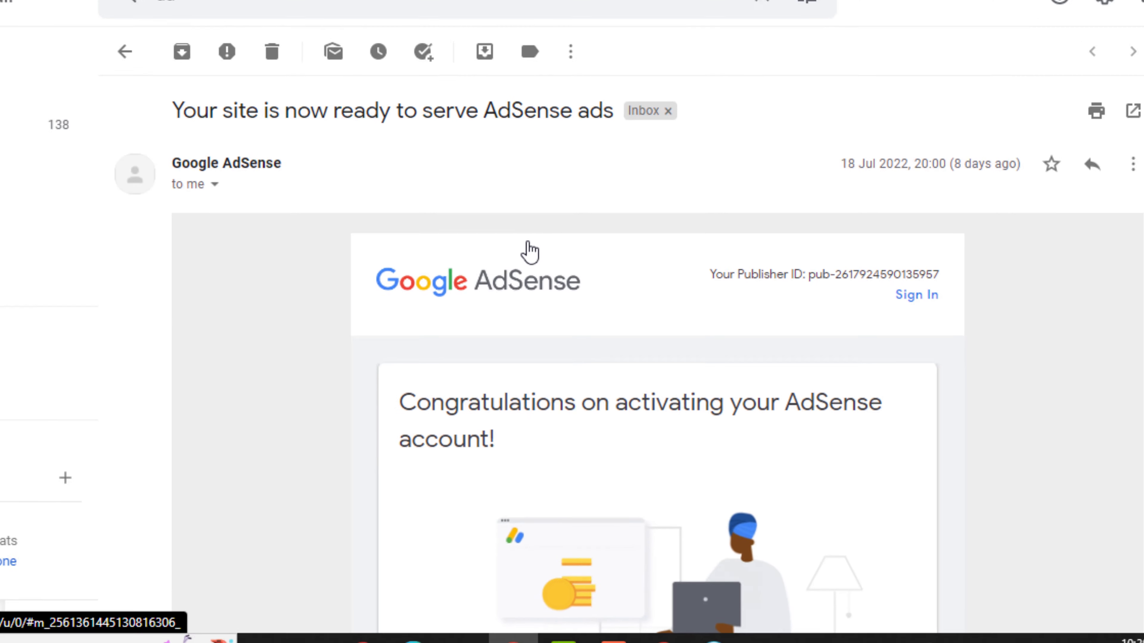
scroll(563, 282, "down", 8)
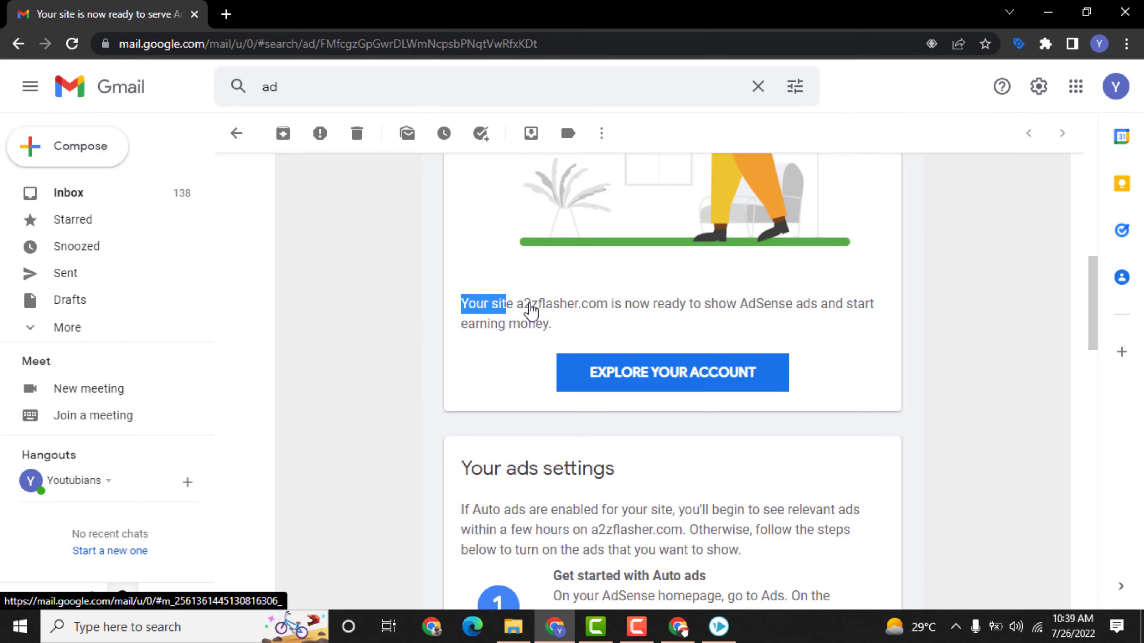
Select the site address a2zflasher.com in the email text and go to that website
left_click(502, 303)
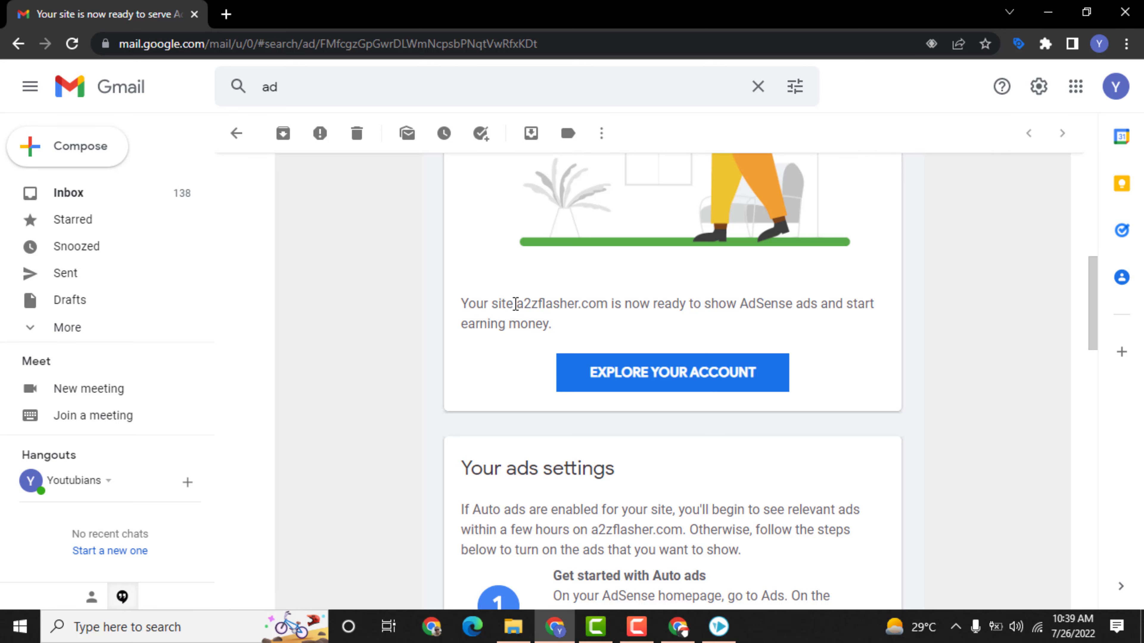
left_click_drag(514, 305, 607, 305)
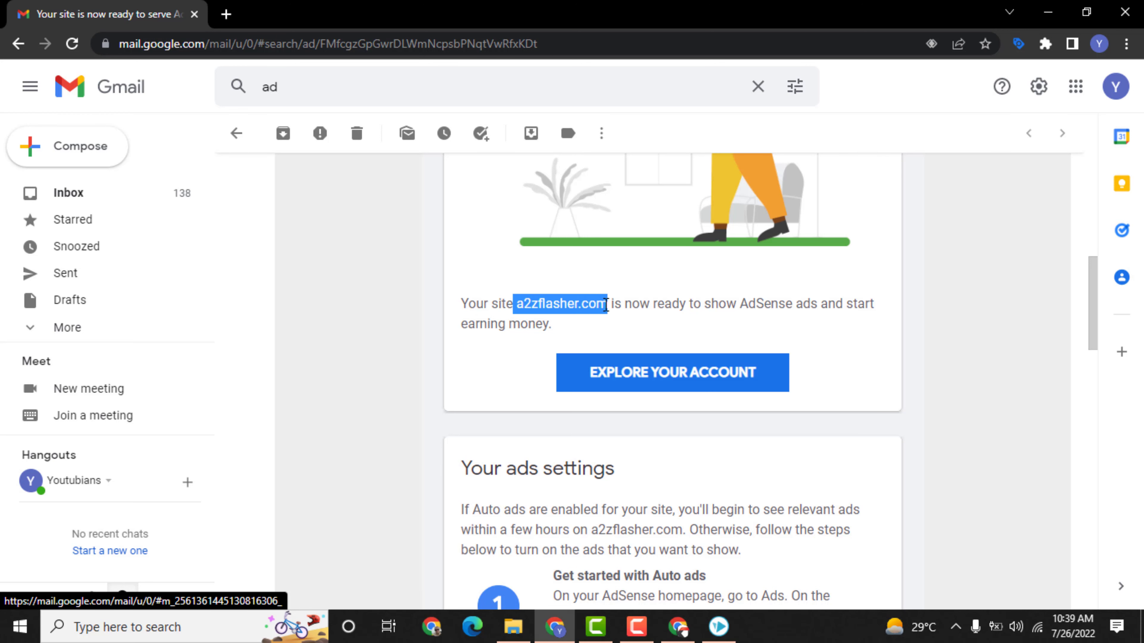
right_click(577, 310)
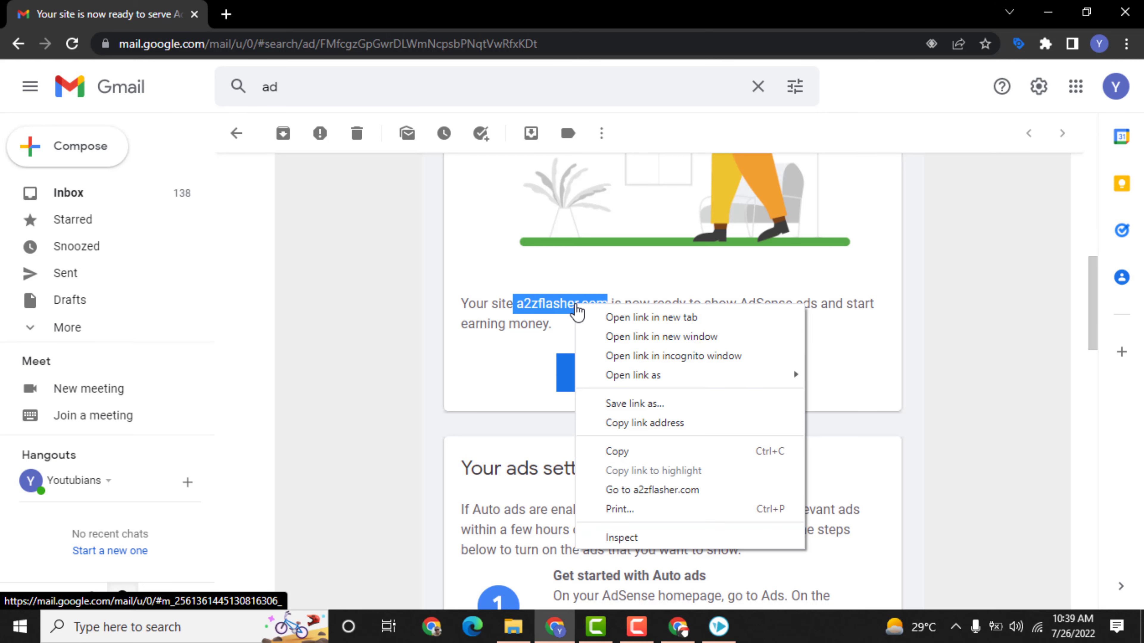
left_click(637, 491)
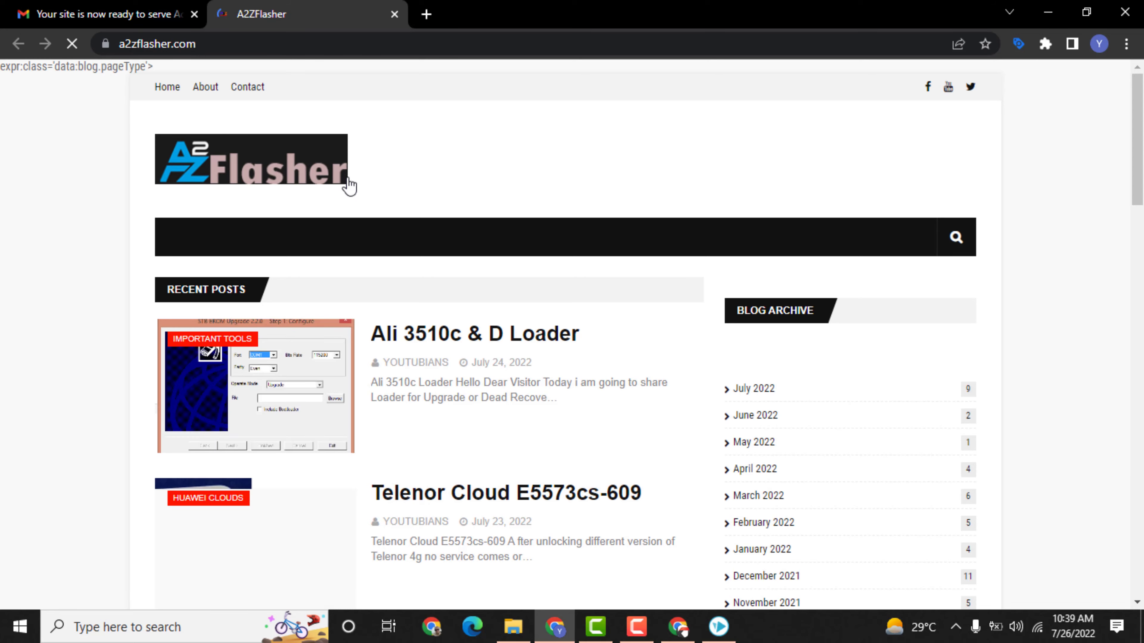
Look through the recent posts on the A2ZFlasher home page and its Huawei and ZTE category lists
scroll(377, 317, "down", 8)
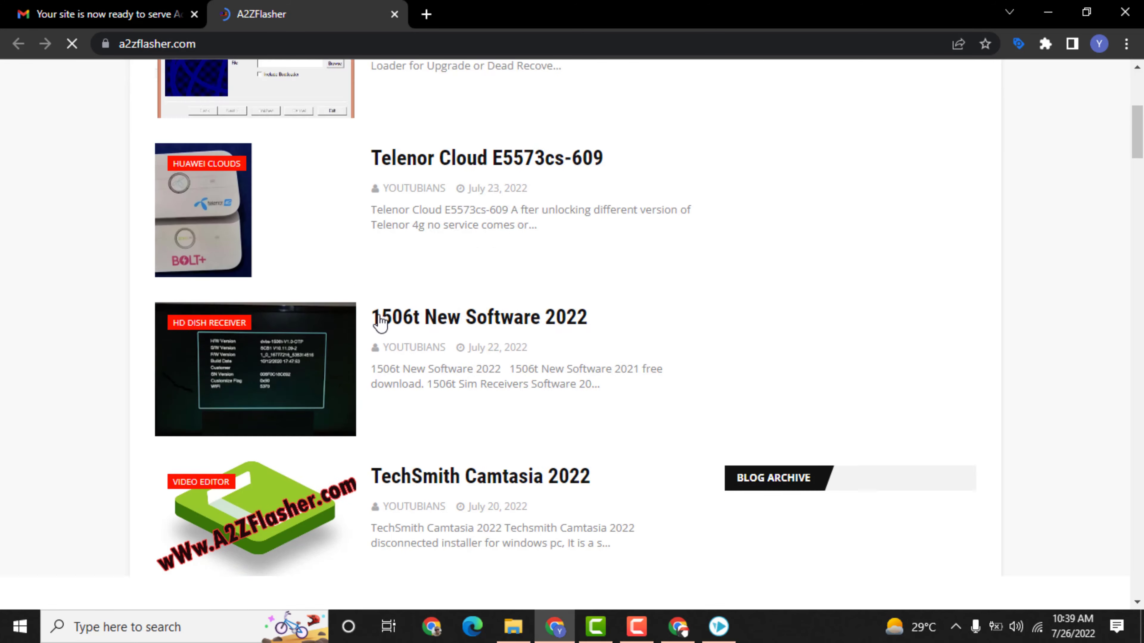
scroll(401, 355, "down", 10)
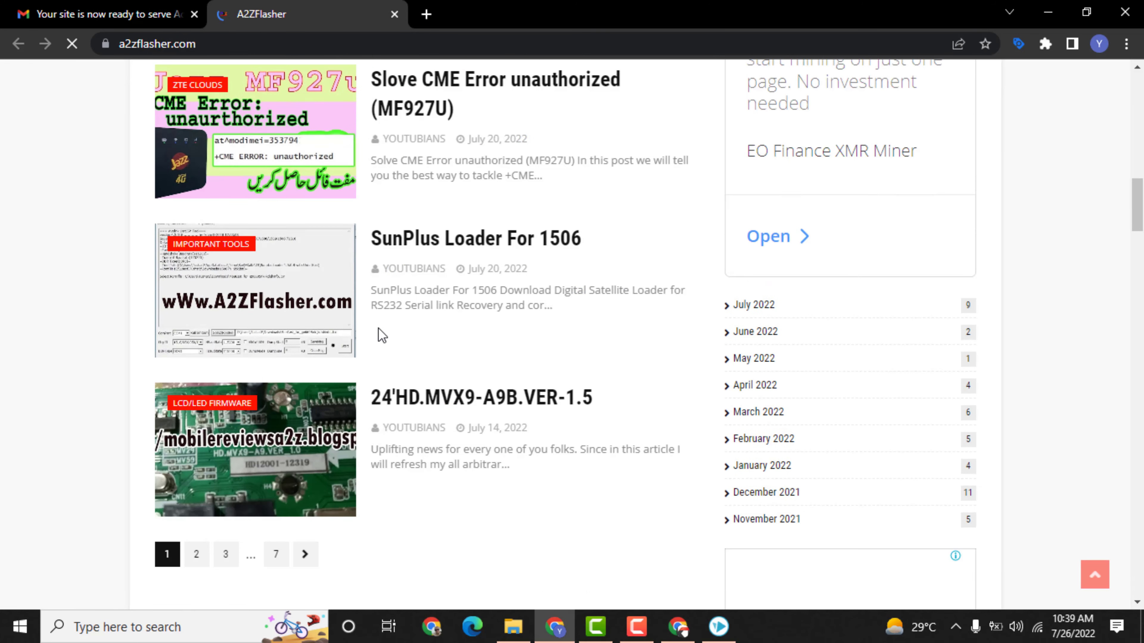
scroll(380, 332, "up", 14)
scroll(345, 225, "up", 5)
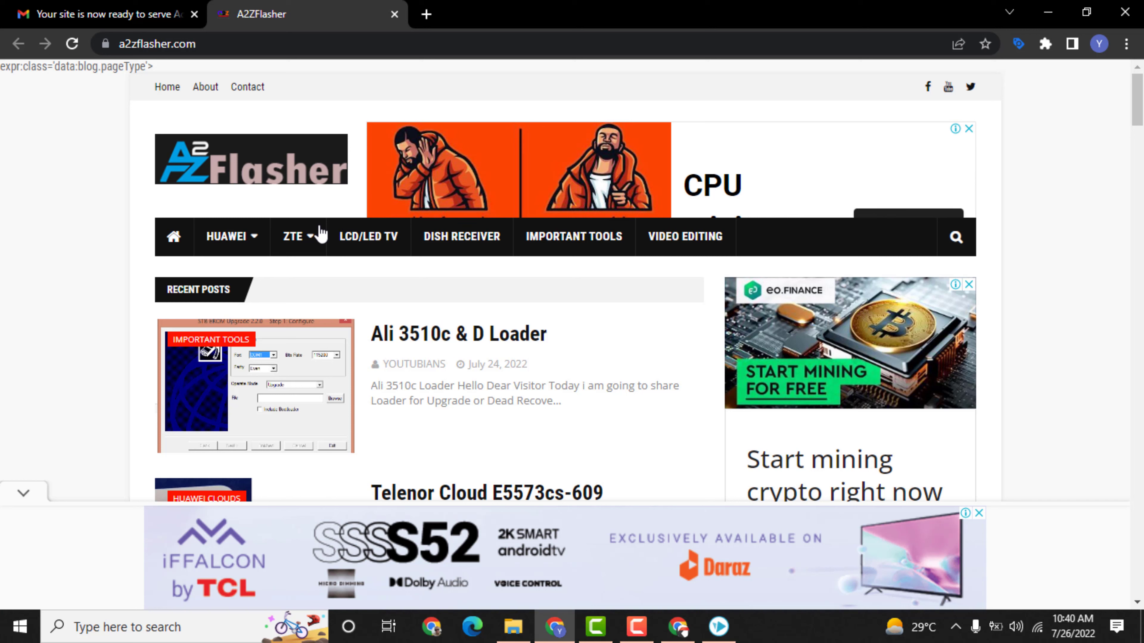
mouse_move(251, 241)
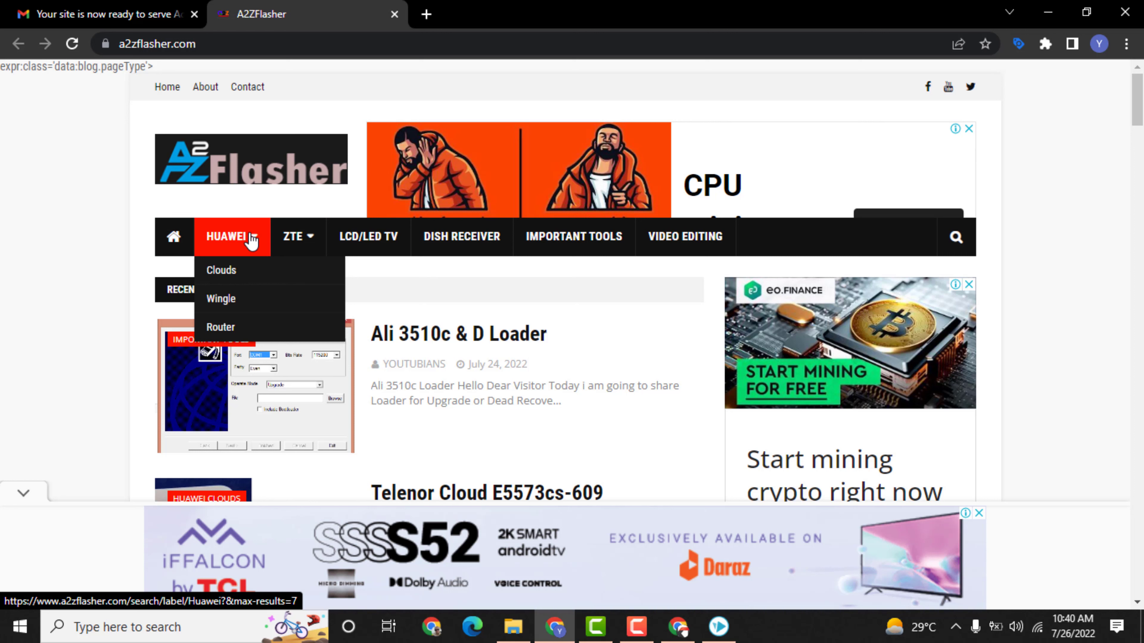
mouse_move(286, 242)
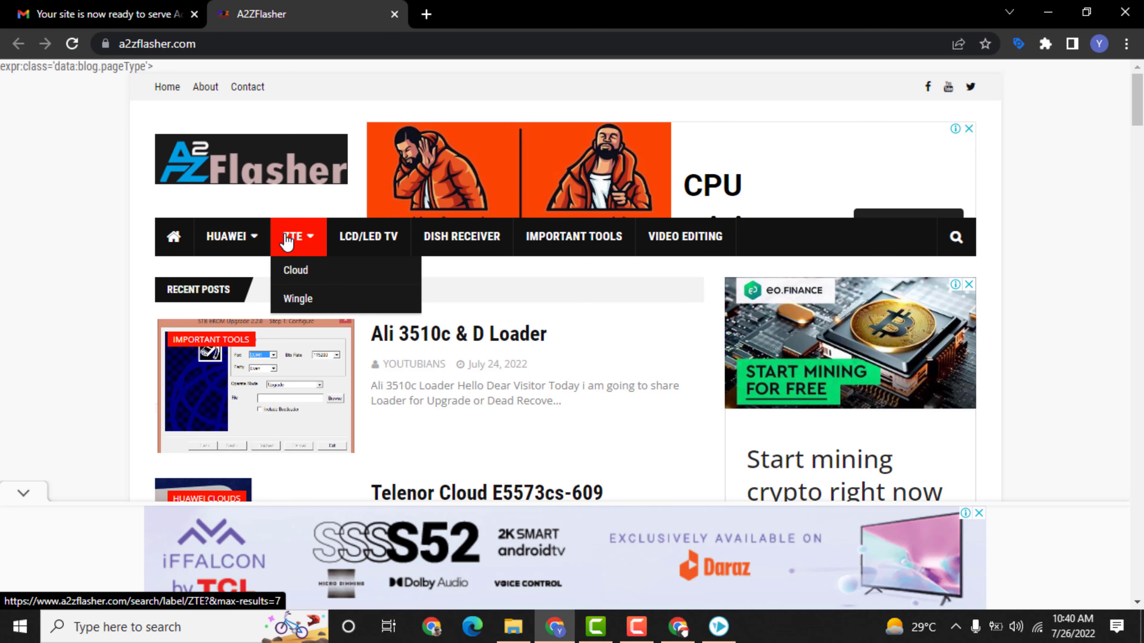